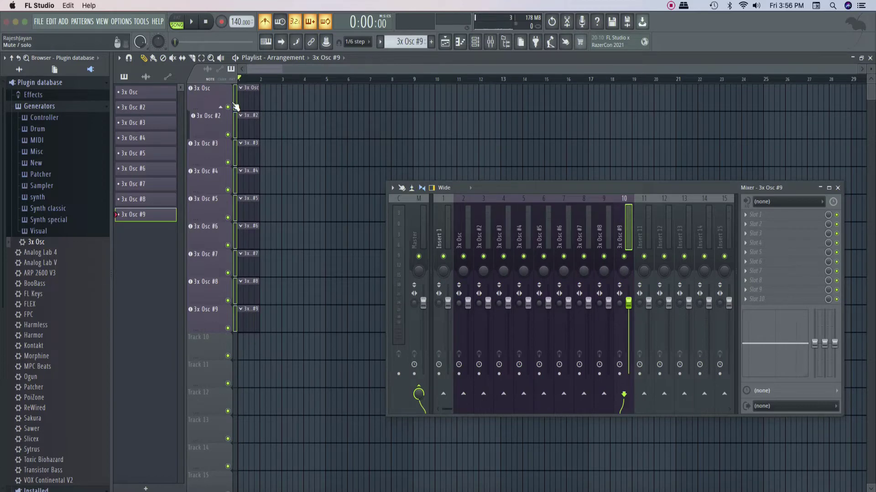
Step: Auto-name all nine 3x Osc instrument tracks in the playlist
click(247, 101)
click(220, 97)
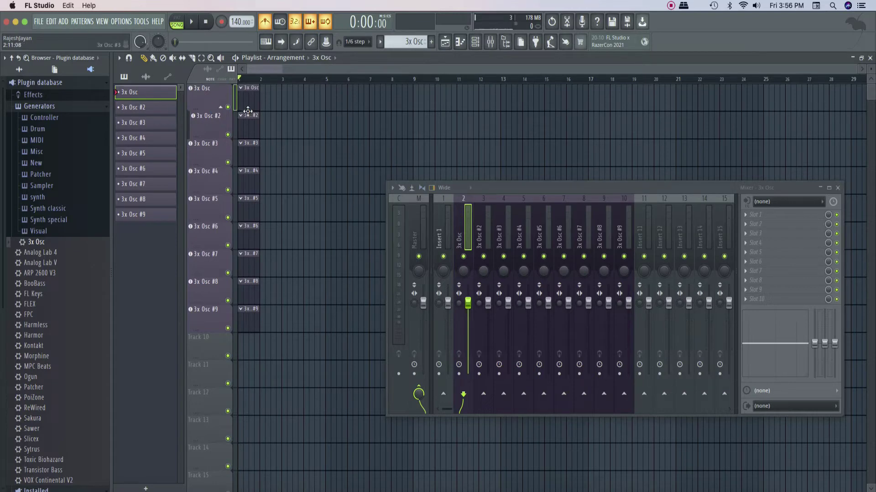
right_click(219, 316)
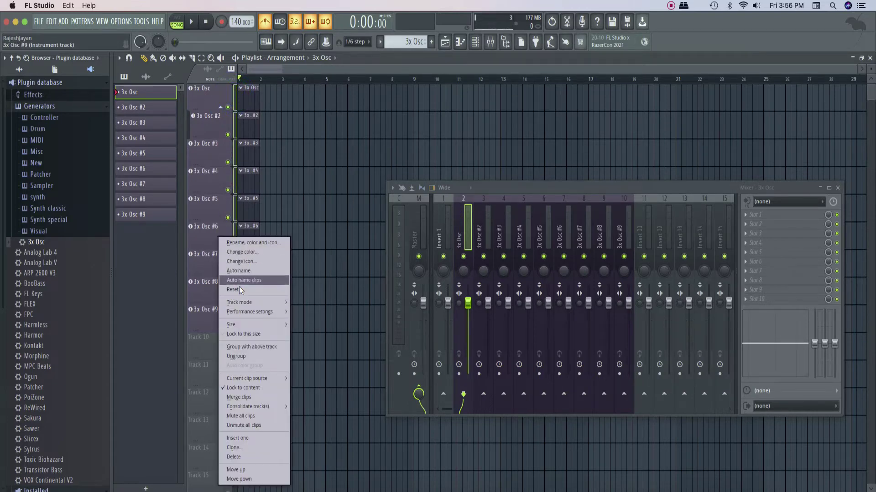
click(243, 272)
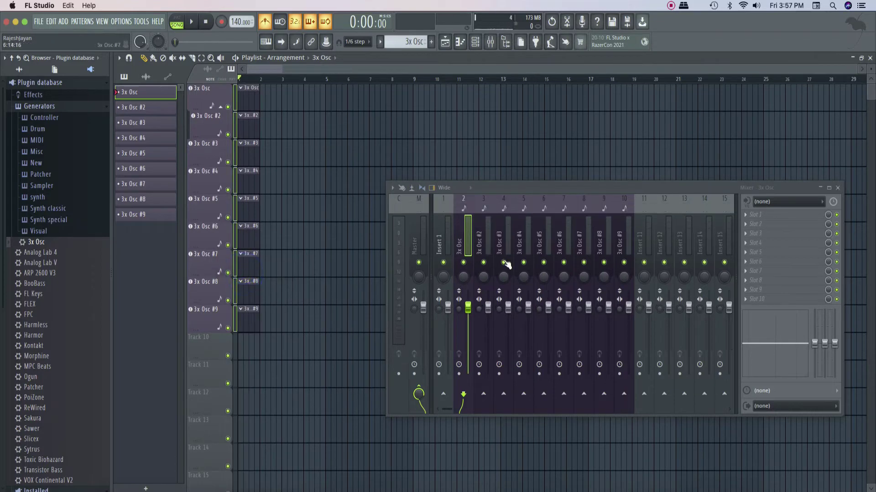
Step: Delete all nine 3x Osc tracks together with their linked channels, patterns, mixer tracks and automations
right_click(209, 260)
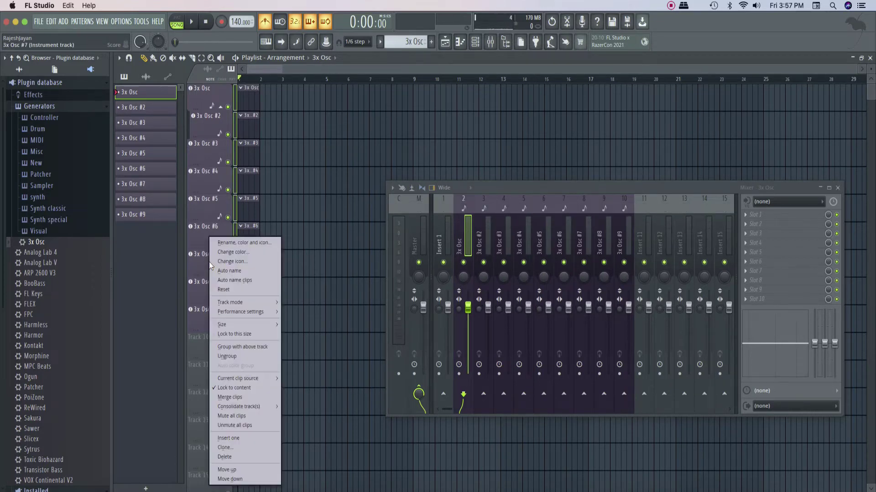
click(230, 457)
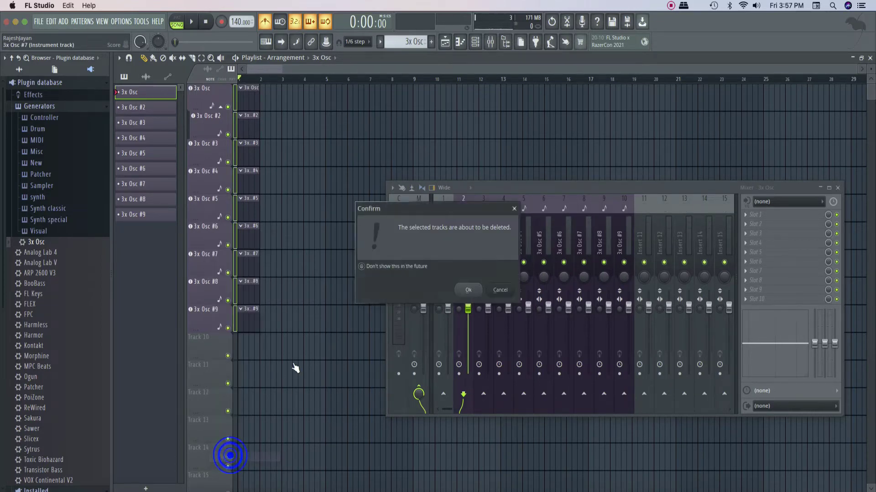
click(459, 290)
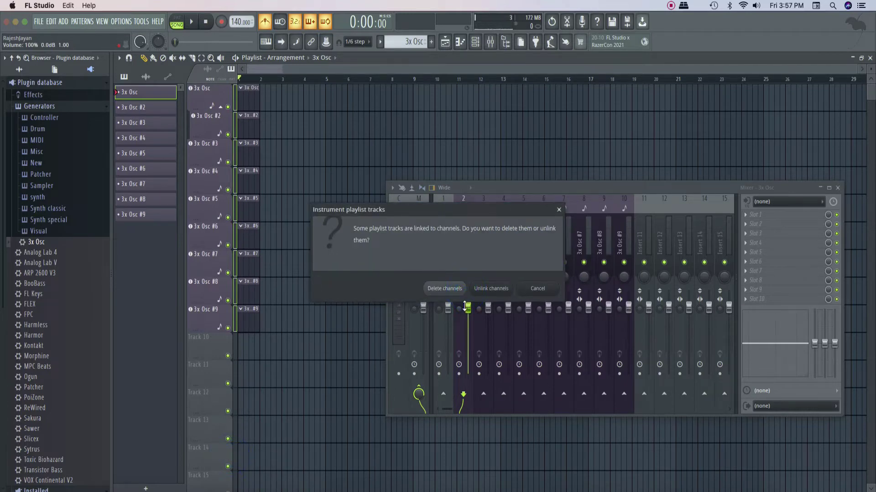
click(434, 290)
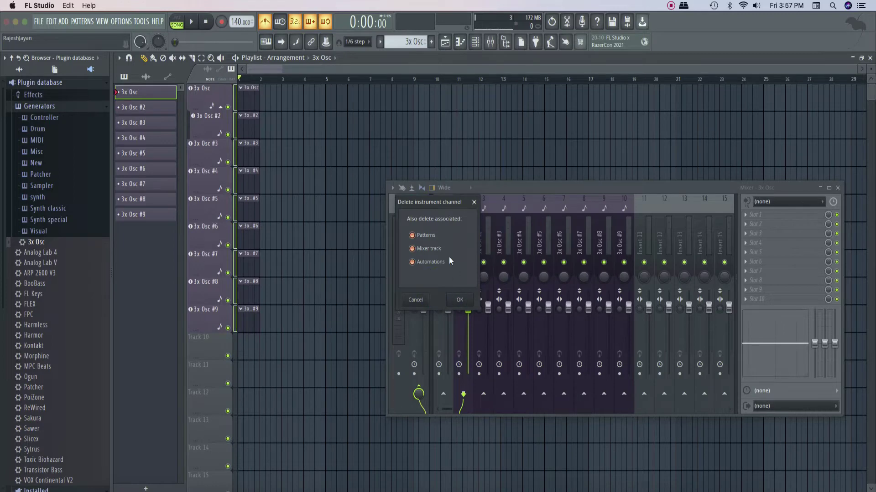
click(460, 301)
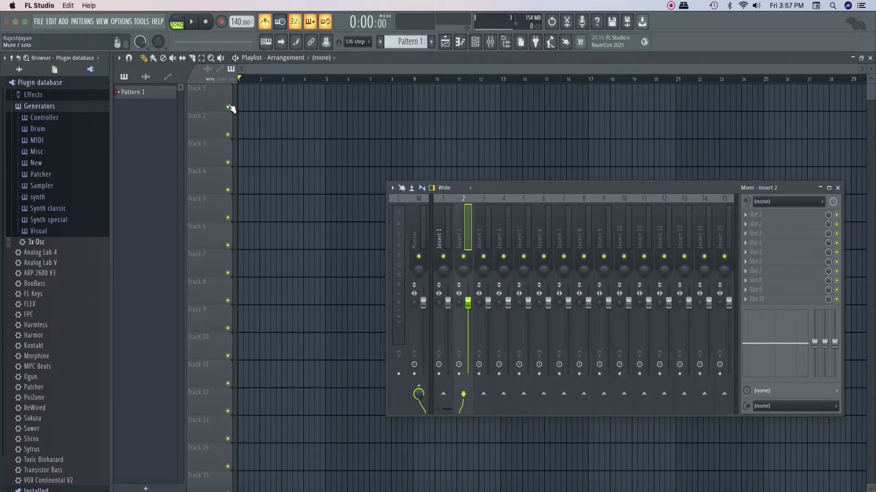
Step: Select only Track 1 in the playlist and close the mixer
drag(231, 108, 229, 195)
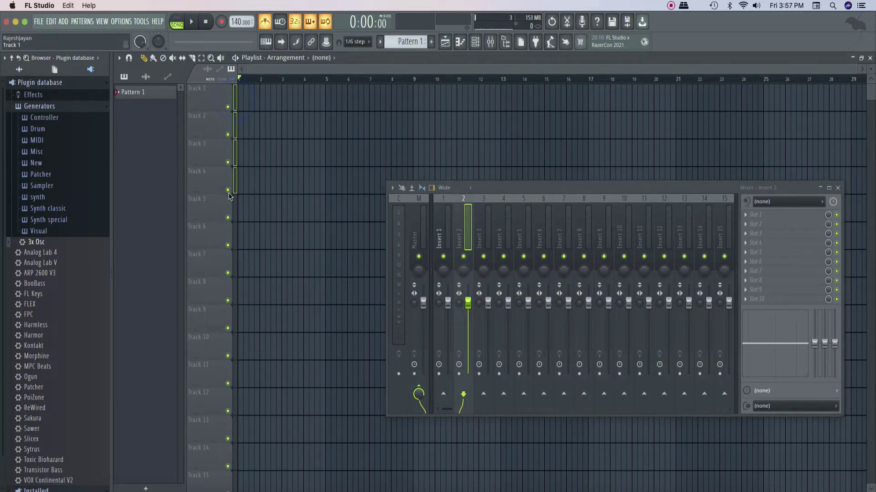
click(216, 105)
click(217, 103)
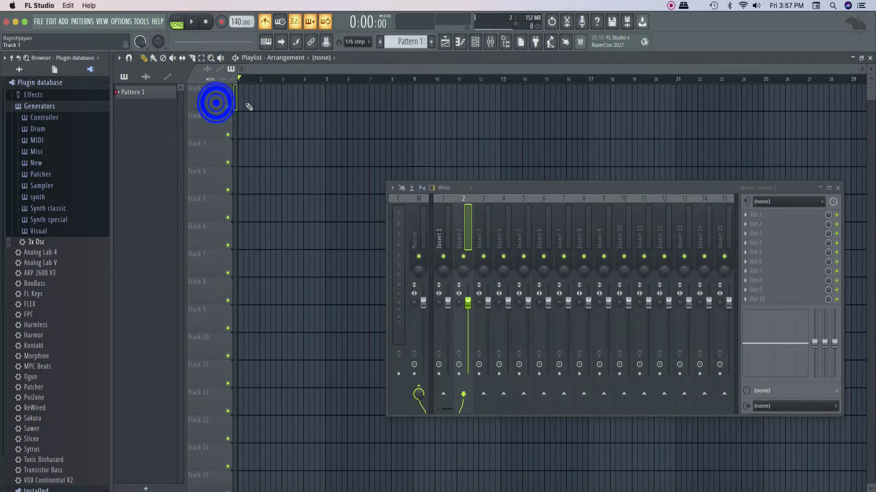
click(841, 190)
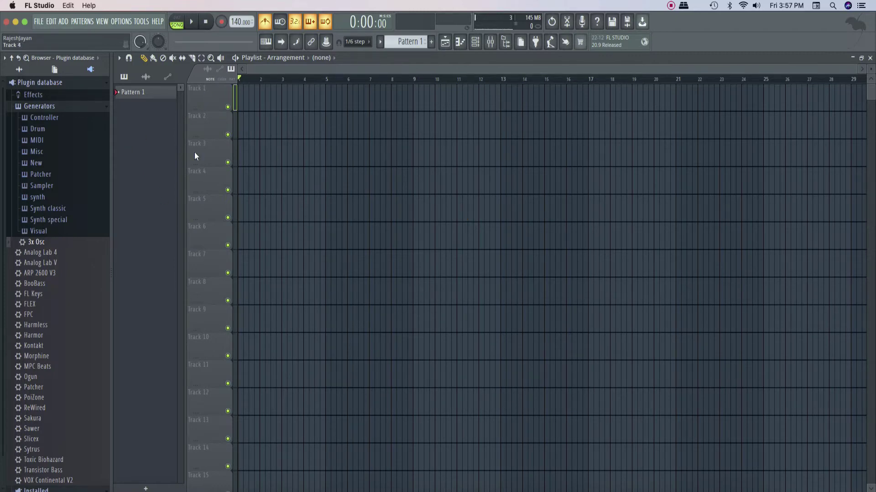
Step: Set Track 1's mode to an audio track linked to mixer track Insert 1
click(211, 94)
right_click(213, 97)
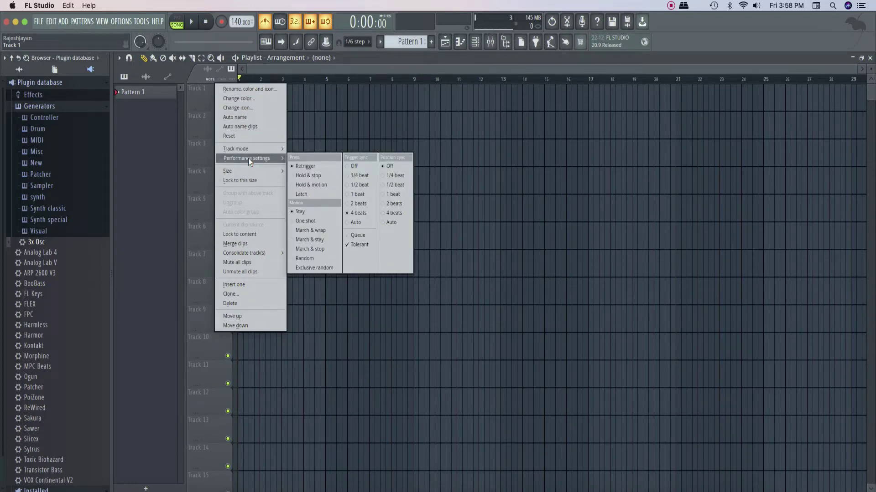
mouse_move(247, 148)
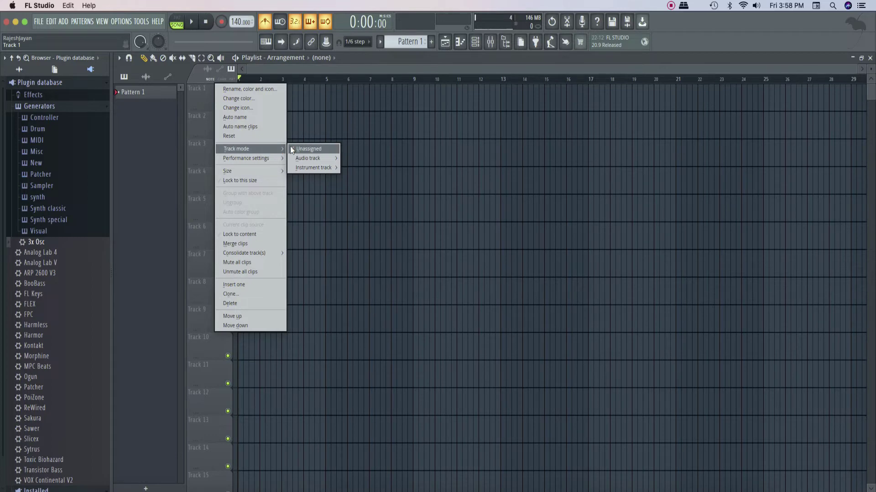
mouse_move(300, 156)
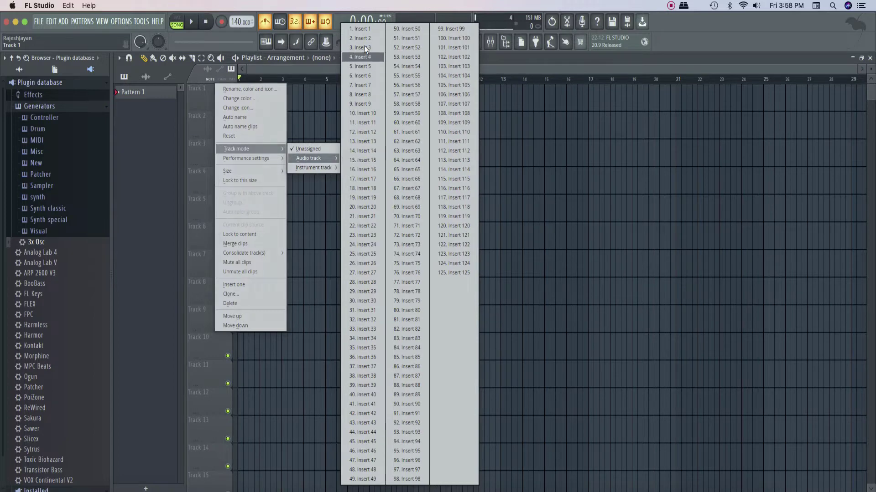
click(363, 29)
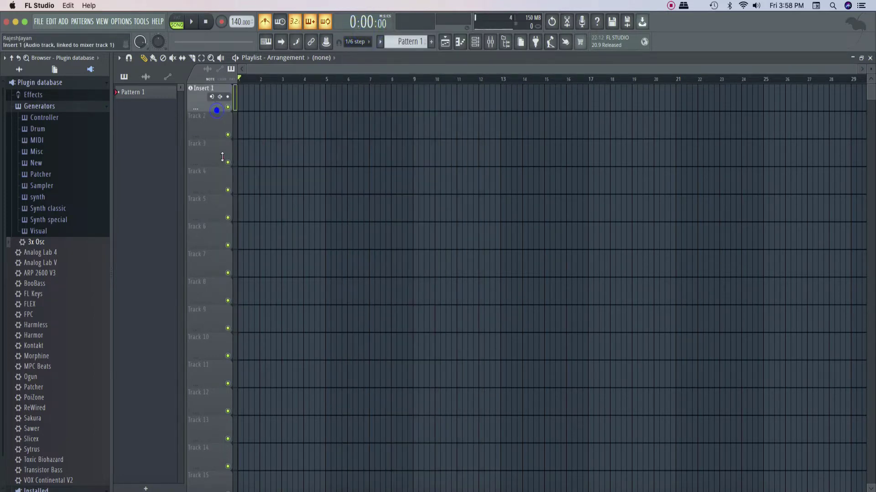
Step: Enlarge the height of the Insert 1 playlist track and arm it for recording
click(215, 106)
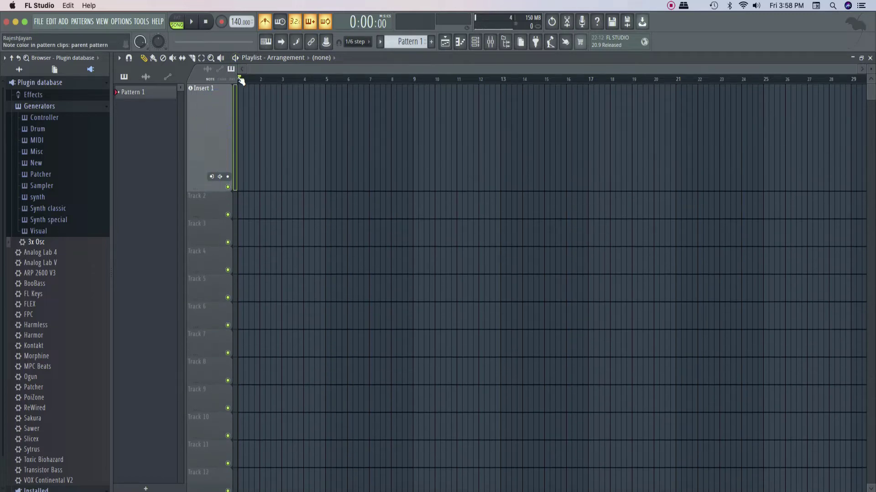
click(210, 138)
click(228, 177)
Step: Inspect the Insert 1 channel and its available audio inputs in the mixer, and close the mixer
click(489, 42)
click(435, 230)
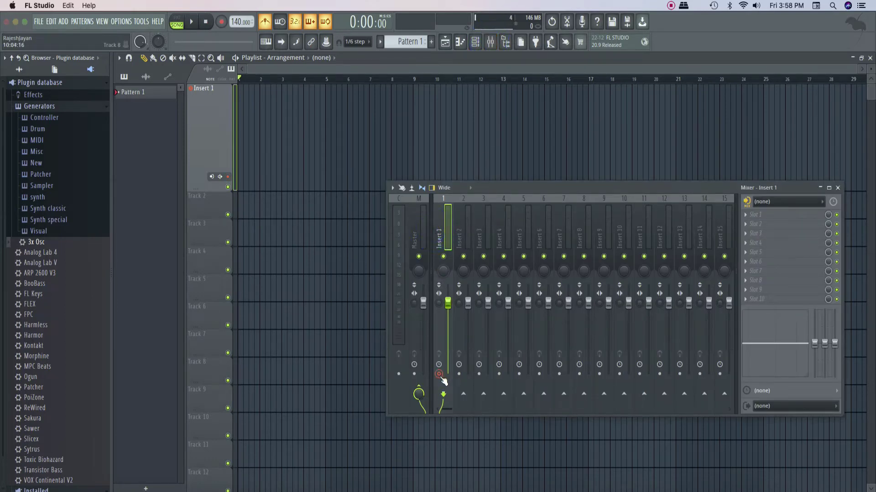
click(794, 205)
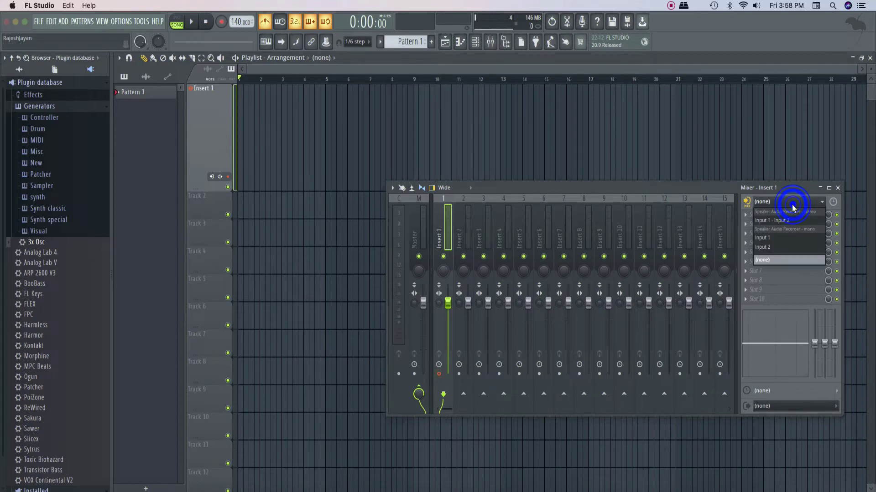
click(668, 185)
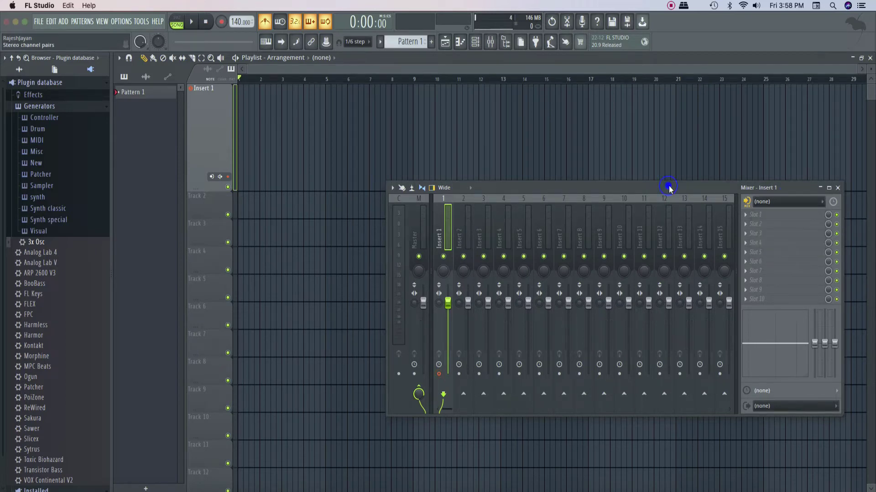
click(837, 188)
Step: Disarm recording on the Insert 1 playlist track and arm it again
click(228, 177)
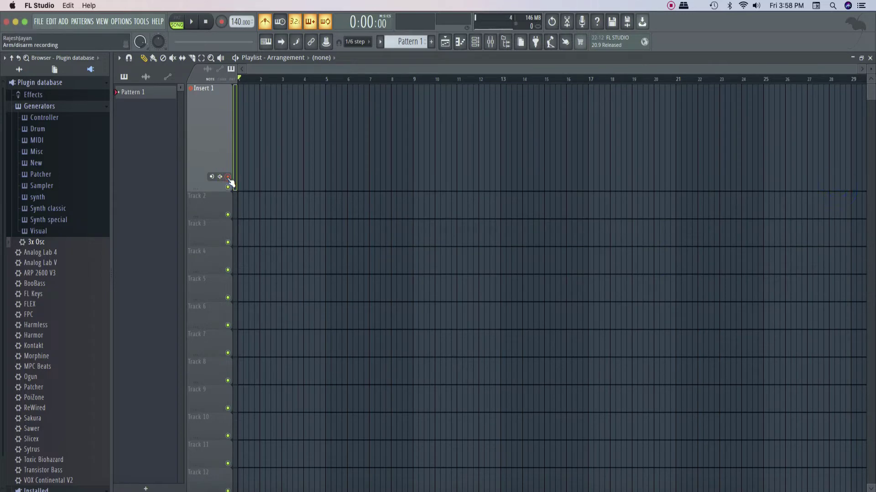
click(228, 177)
click(228, 177)
Step: Set the Insert 1 track to record external input only
click(220, 177)
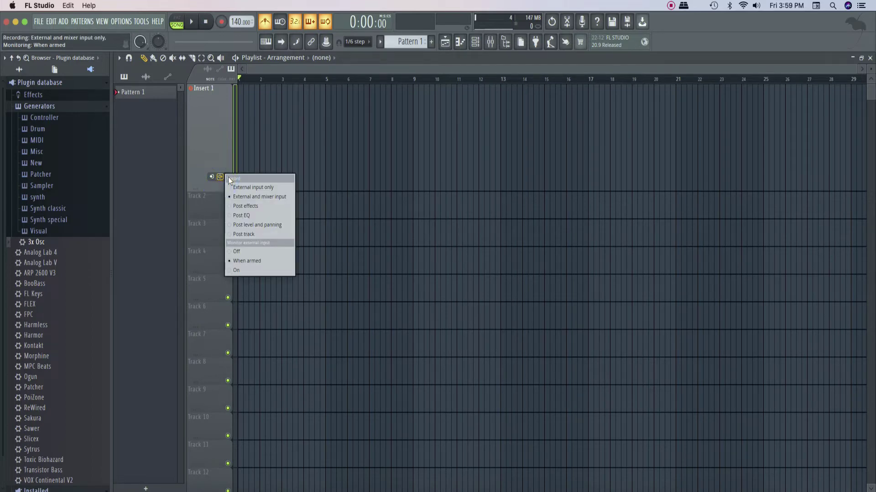
click(230, 187)
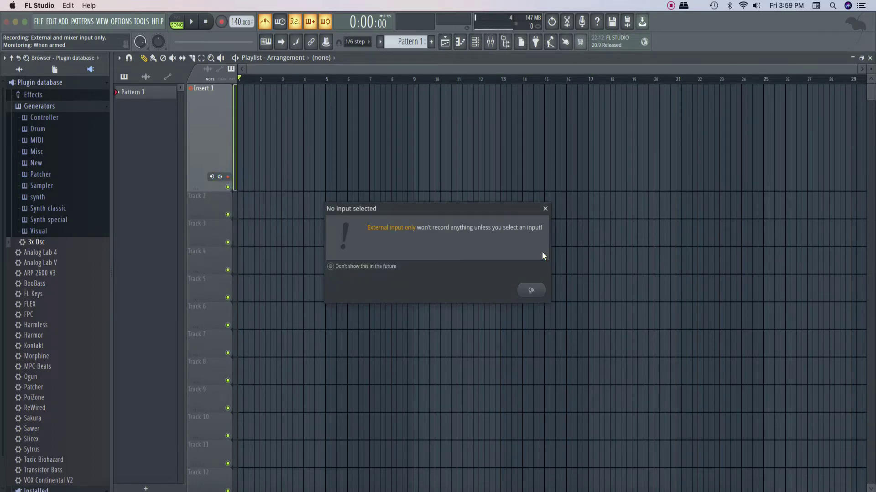
click(545, 209)
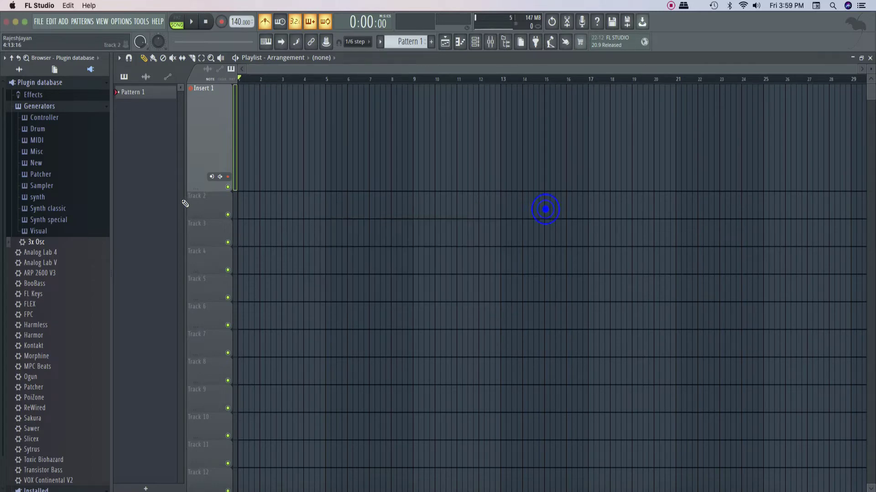
Step: Review the Insert 1 track's recording, monitoring and audio input source options without changing them
right_click(220, 176)
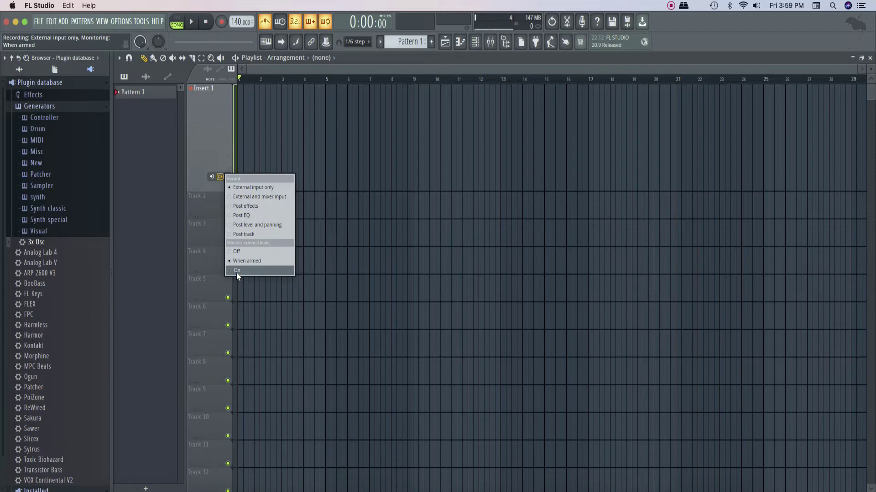
click(212, 177)
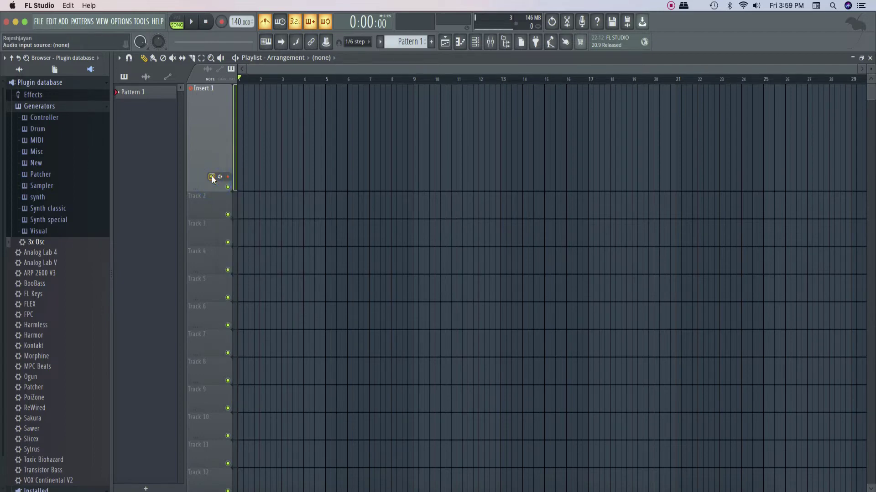
click(212, 177)
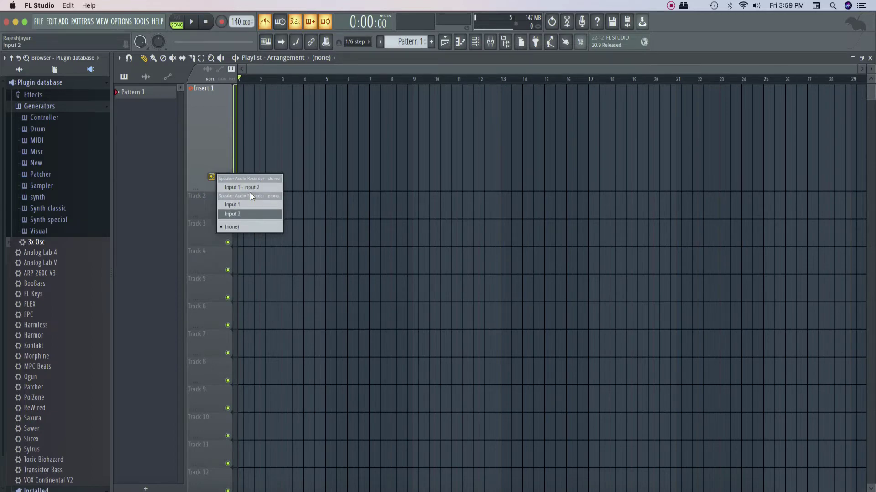
click(207, 141)
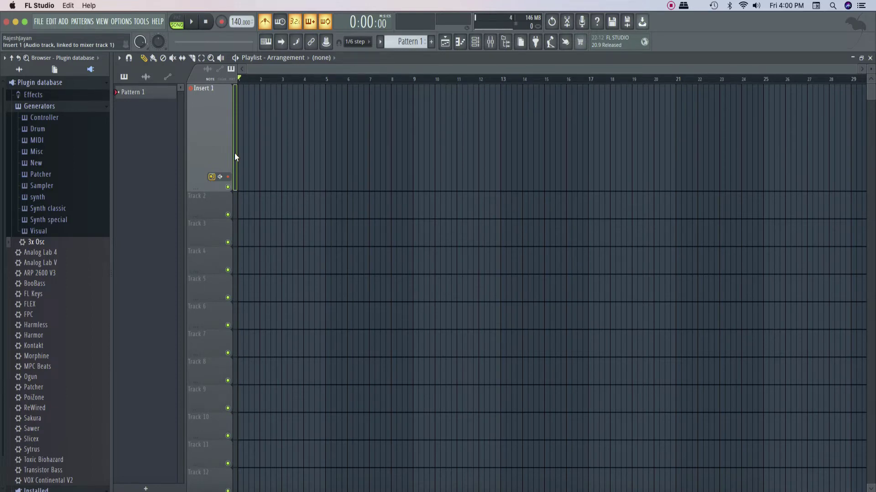
click(223, 120)
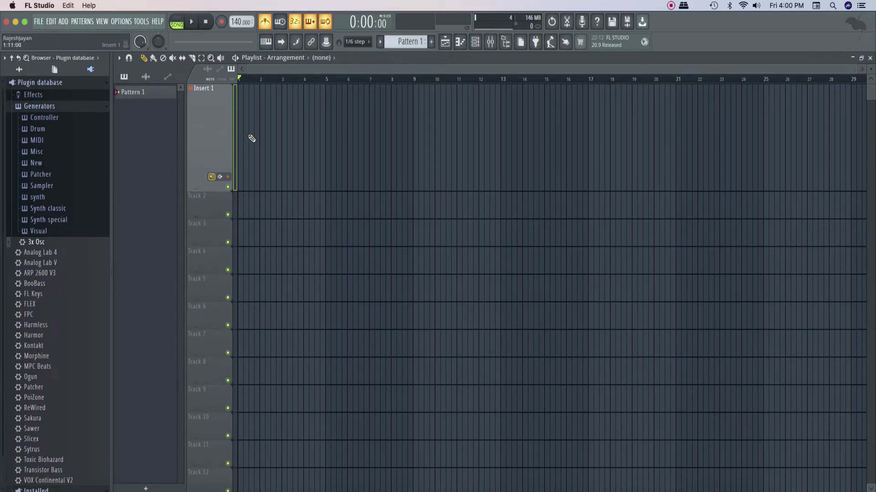
Step: Clone the Insert 1 track including patterns, audio clips, automations and effects, and enlarge the clone's height
right_click(211, 129)
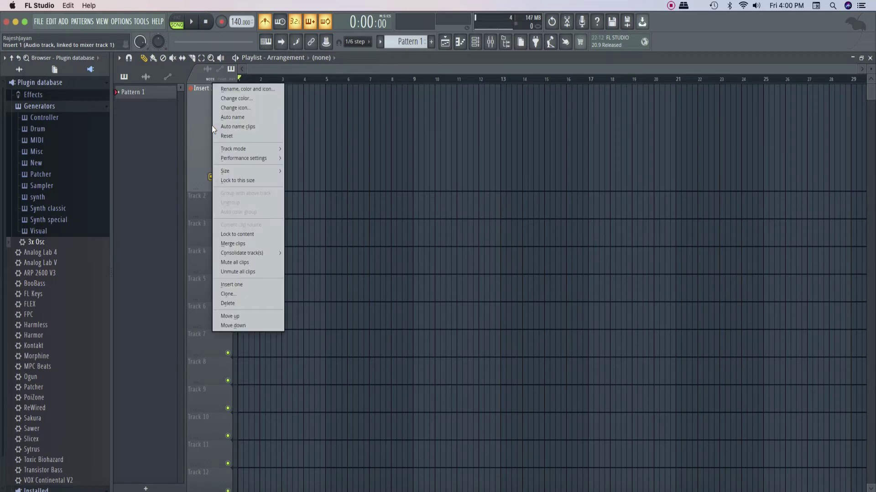
click(238, 293)
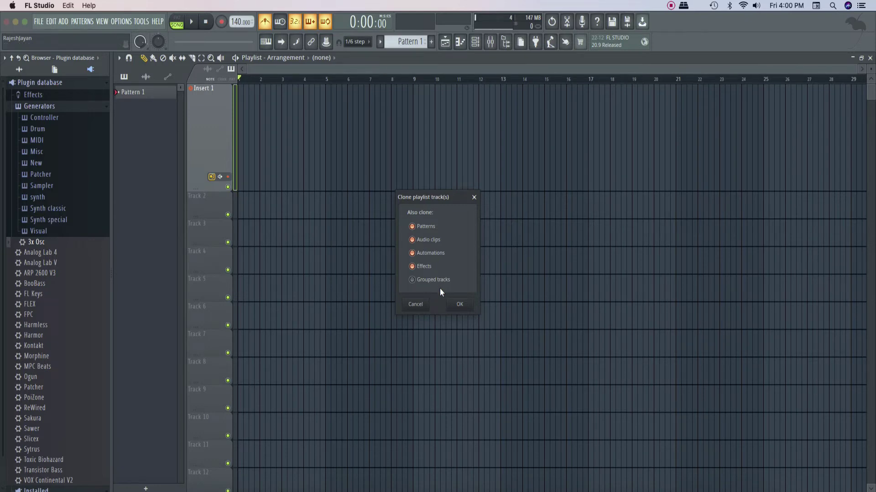
click(458, 306)
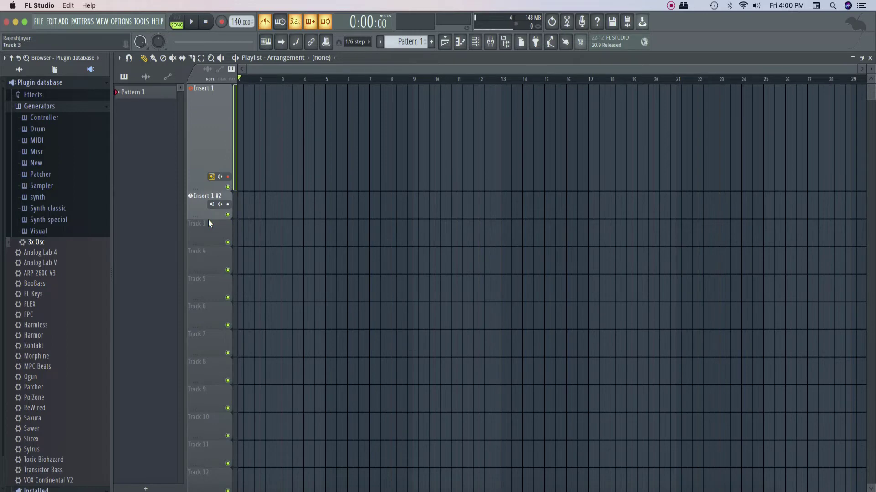
drag(206, 218, 209, 294)
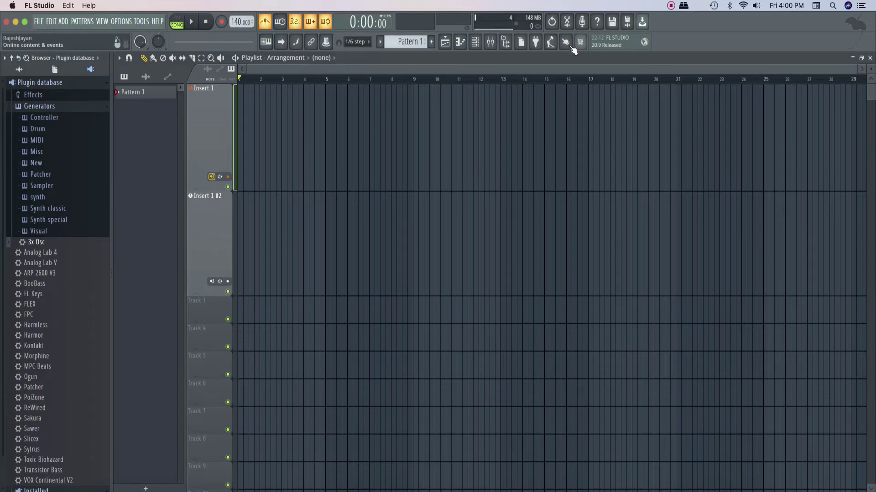
Step: Check the cloned track's linked channel in the mixer, and close the mixer
click(490, 41)
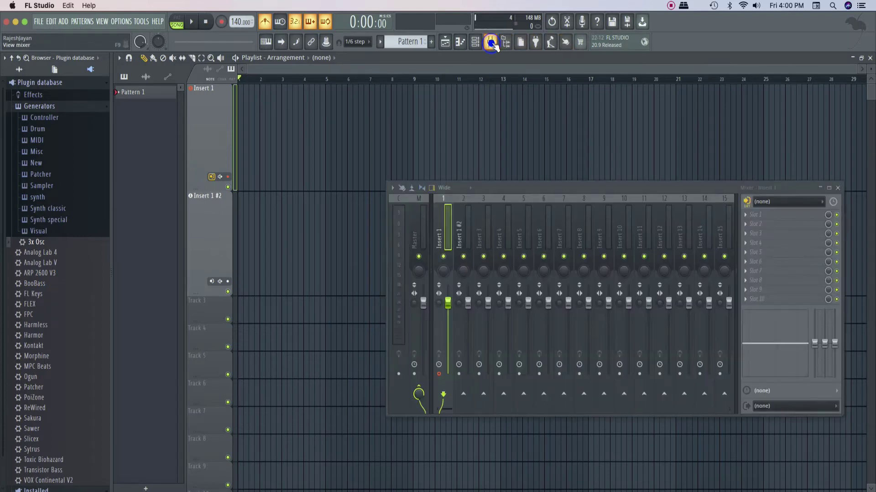
click(460, 225)
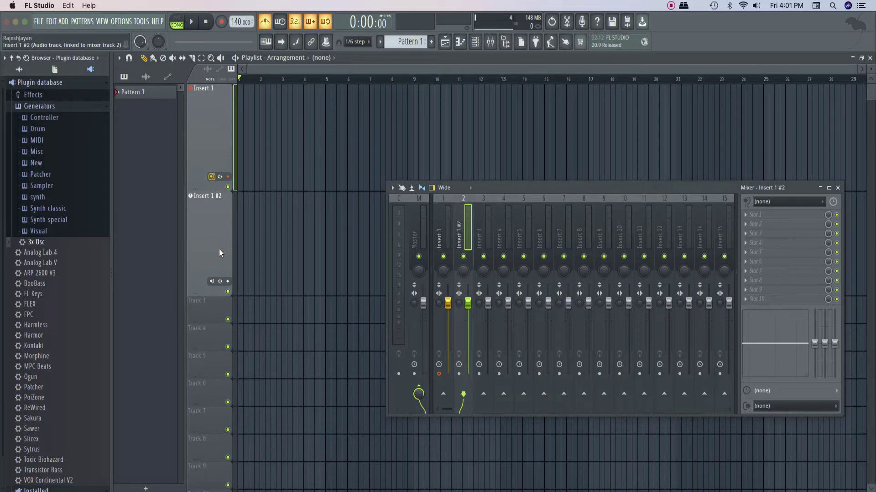
click(838, 189)
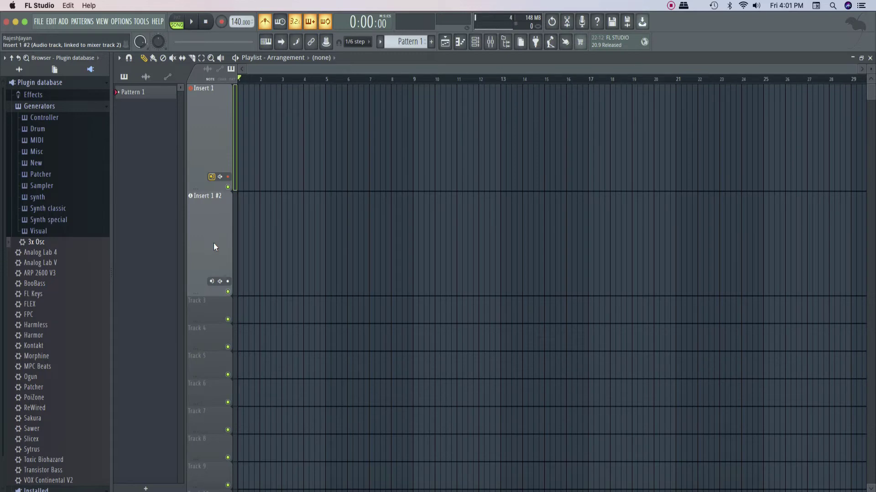
Step: Collapse the plugin generators, list all browser content, open the Loops folder in Packs, and preview the DL Buried loop
click(36, 231)
click(31, 108)
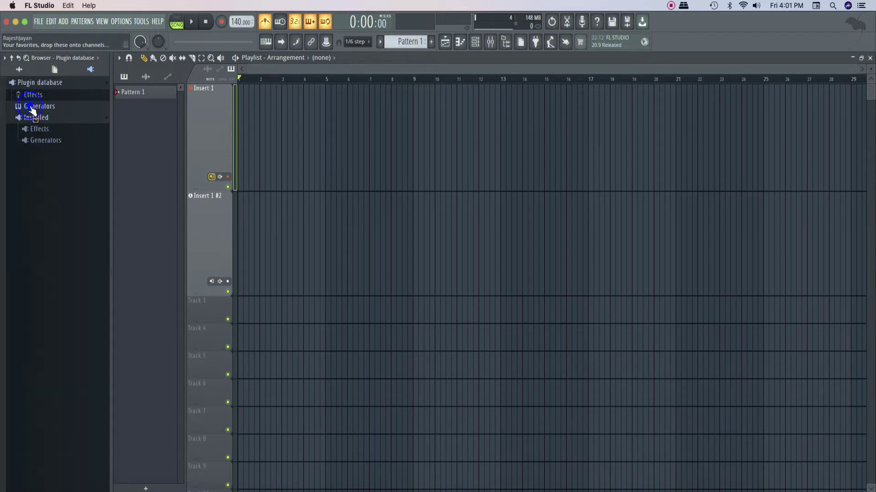
click(19, 69)
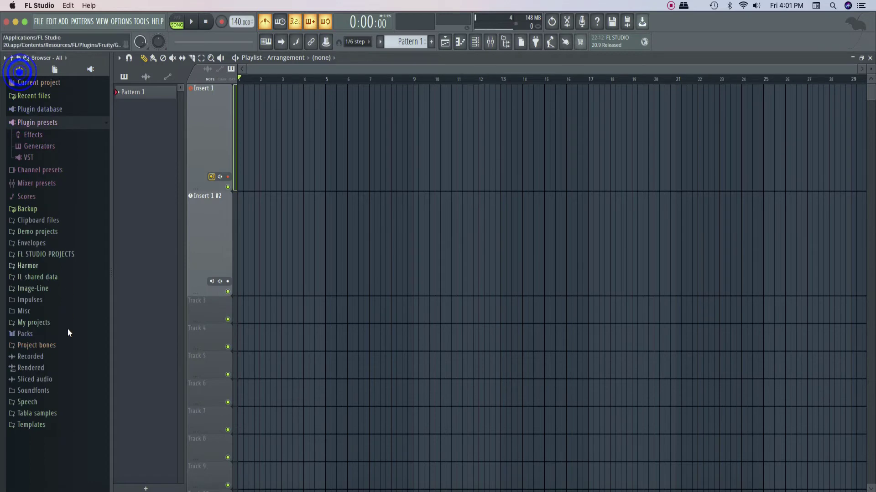
click(29, 335)
click(37, 380)
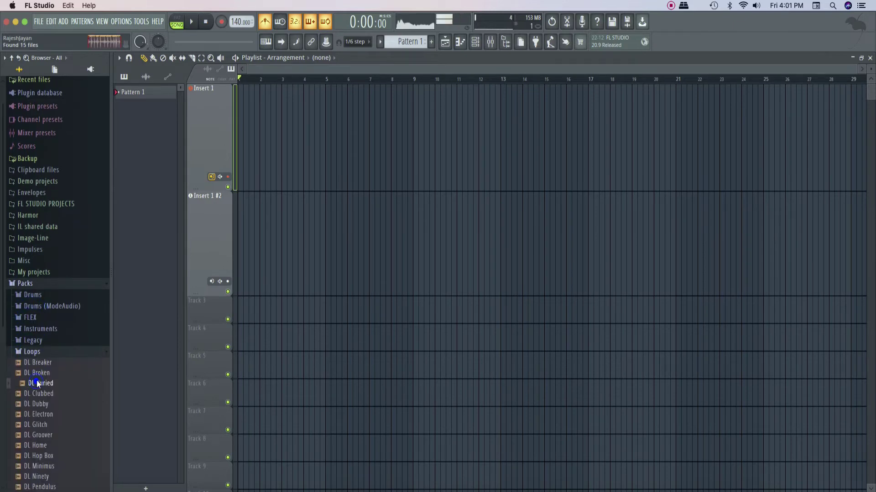
Step: Place the DL Buried loop at bar 1 of Track 3 and add a second copy at bar 3
mouse_move(44, 383)
mouse_down()
mouse_move(285, 74)
mouse_move(241, 235)
mouse_move(243, 332)
mouse_move(241, 318)
mouse_up()
click(250, 312)
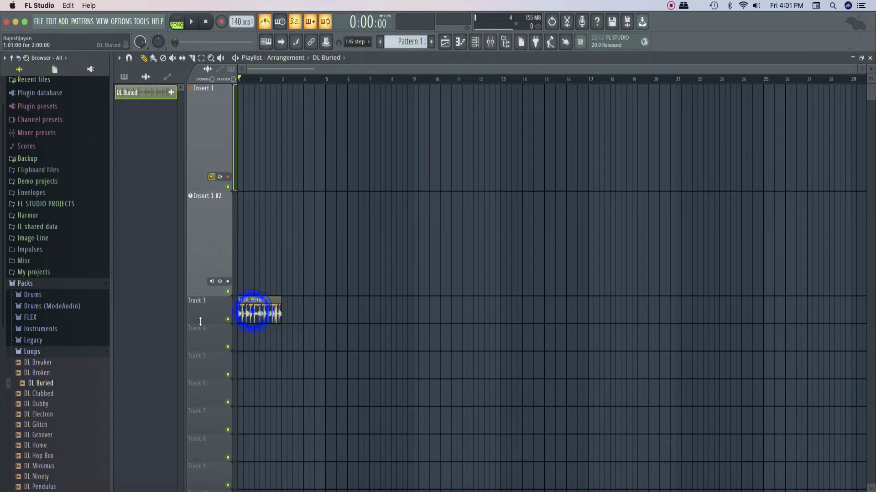
click(261, 302)
click(244, 301)
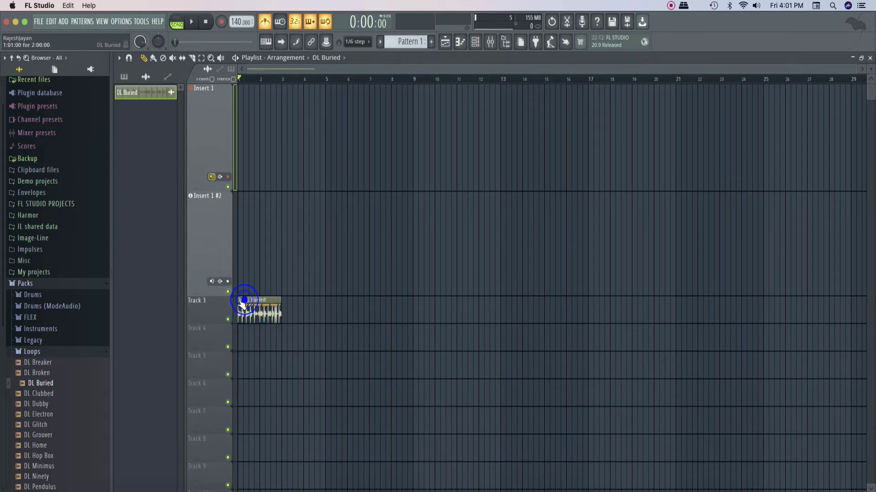
click(258, 306)
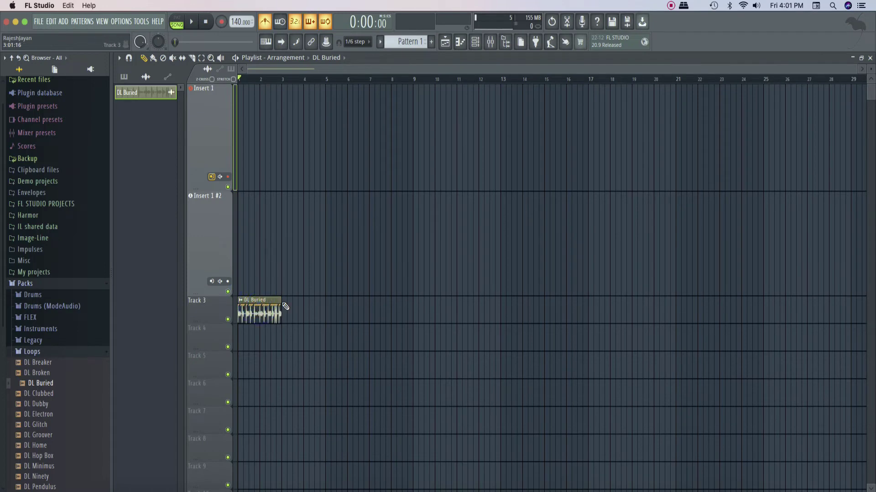
click(285, 306)
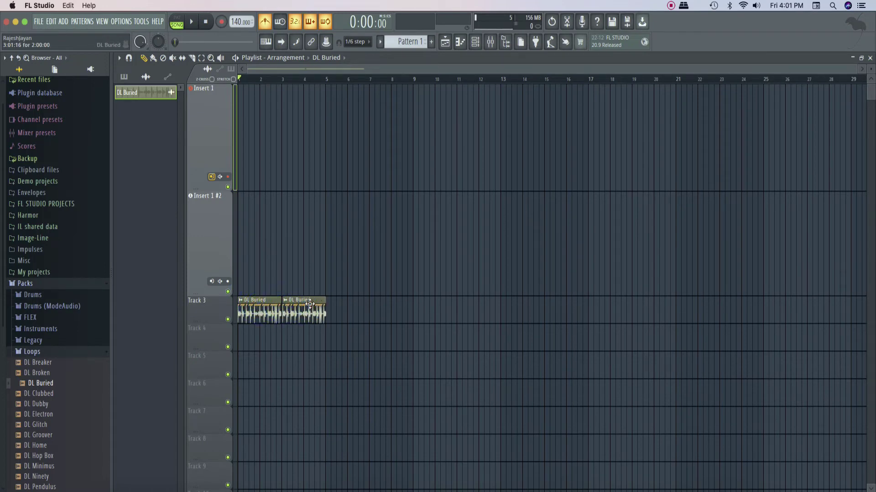
Step: Select both DL Buried clips on Track 3 and merge them into one audio clip
scroll(311, 269, down, 4)
scroll(312, 272, up, 3)
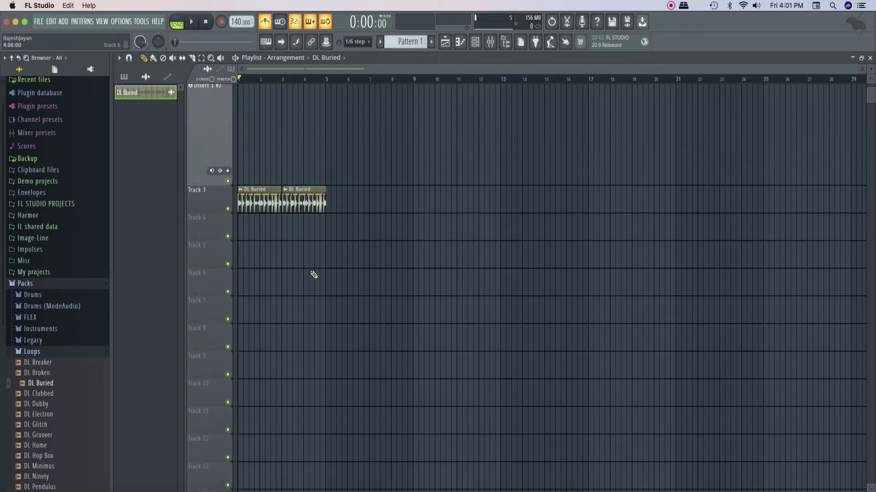
scroll(314, 274, up, 8)
drag(350, 71, 290, 71)
click(644, 188)
drag(642, 188, 646, 188)
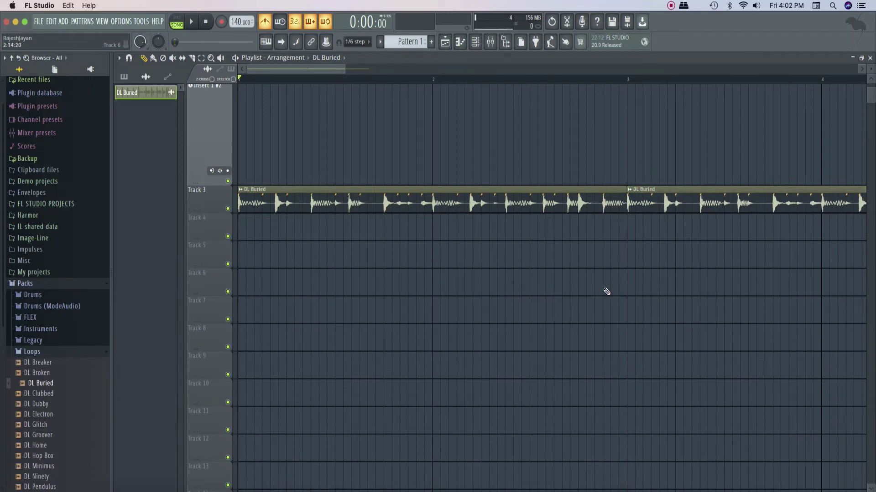
scroll(606, 286, down, 4)
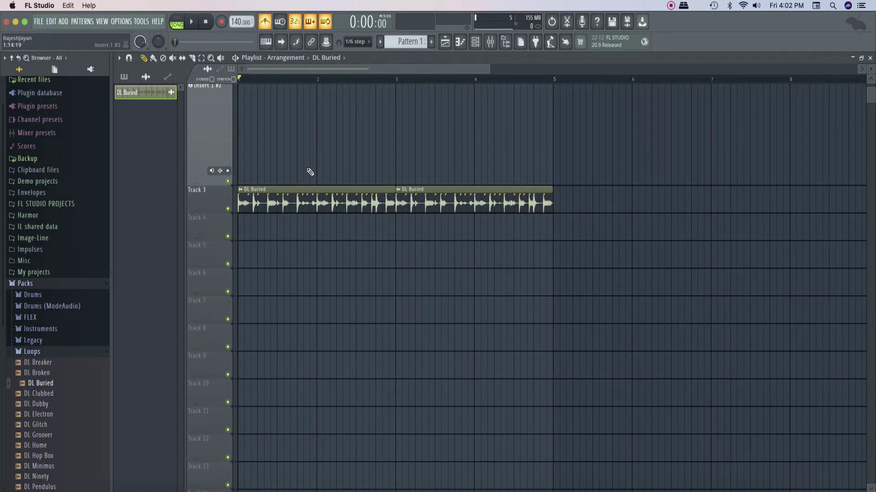
drag(304, 165, 491, 213)
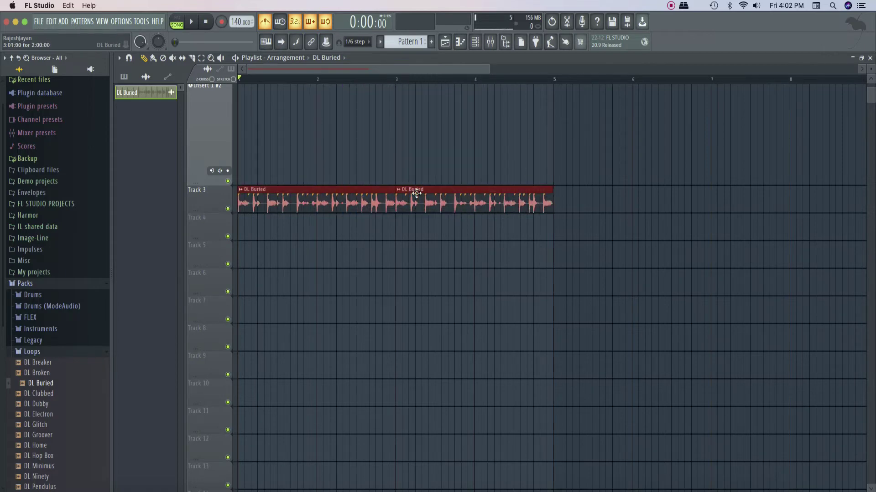
right_click(216, 193)
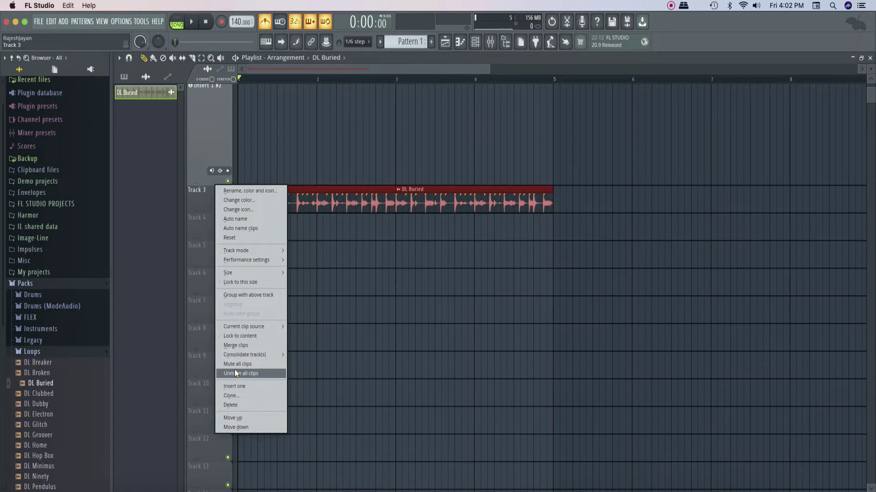
click(235, 345)
click(503, 391)
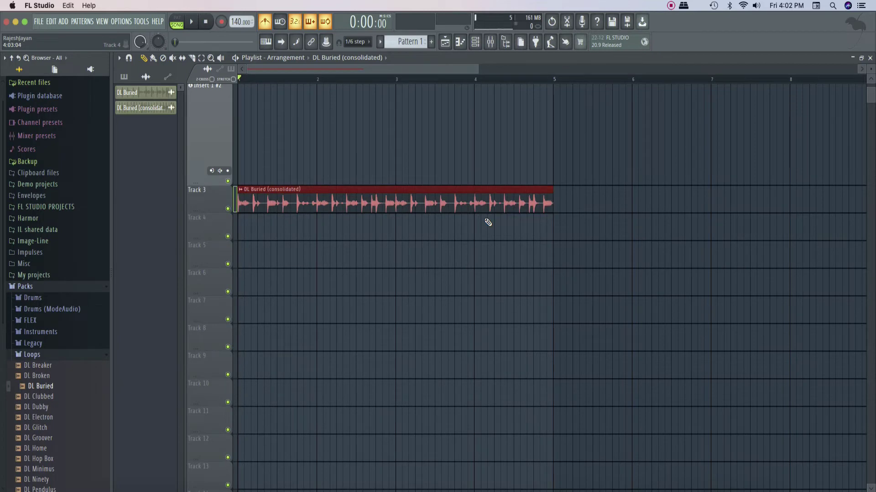
Step: Review Track 3's consolidation options, from track start and from song start, without applying either
right_click(203, 203)
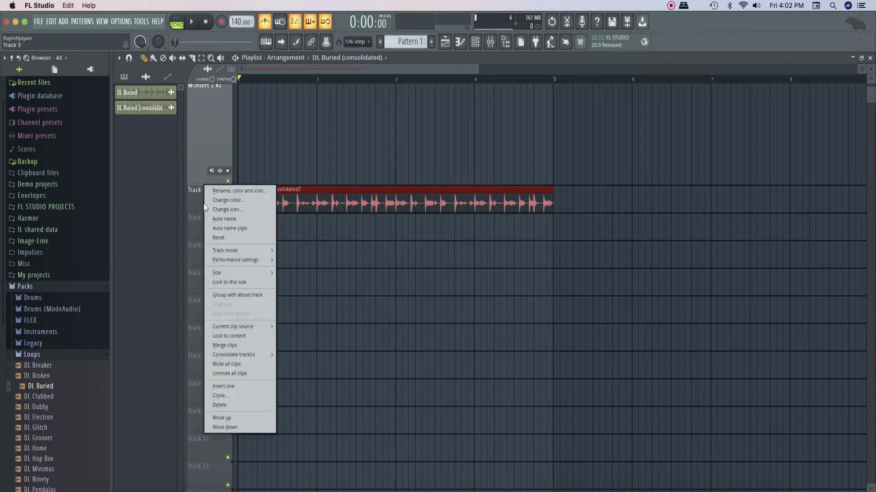
mouse_move(269, 355)
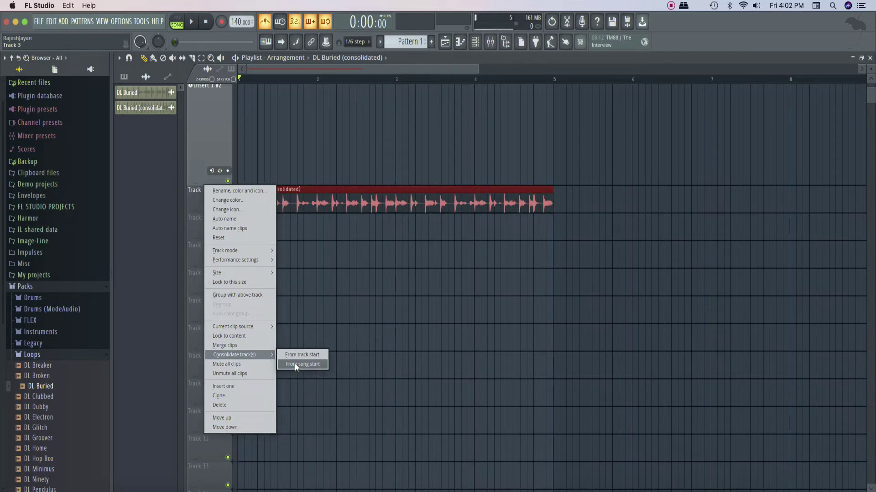
click(222, 151)
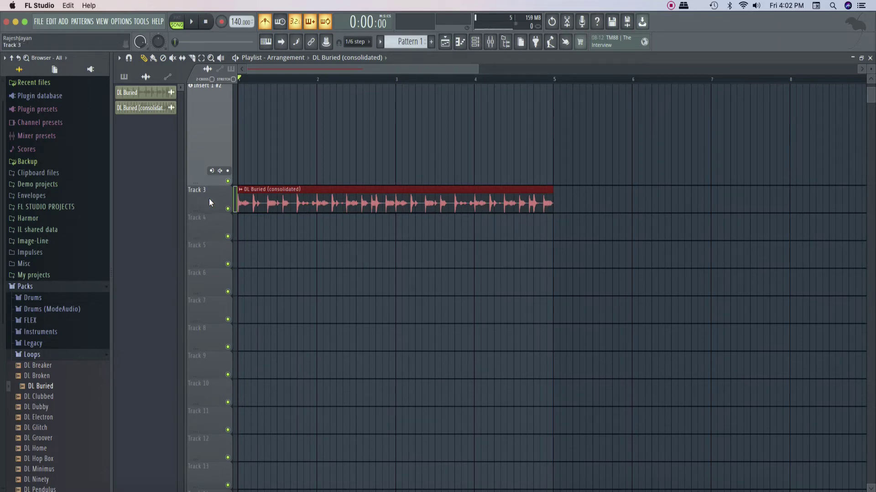
Step: Delete the consolidated DL Buried clip from Track 3 and collapse the Loops and Packs folders
right_click(250, 196)
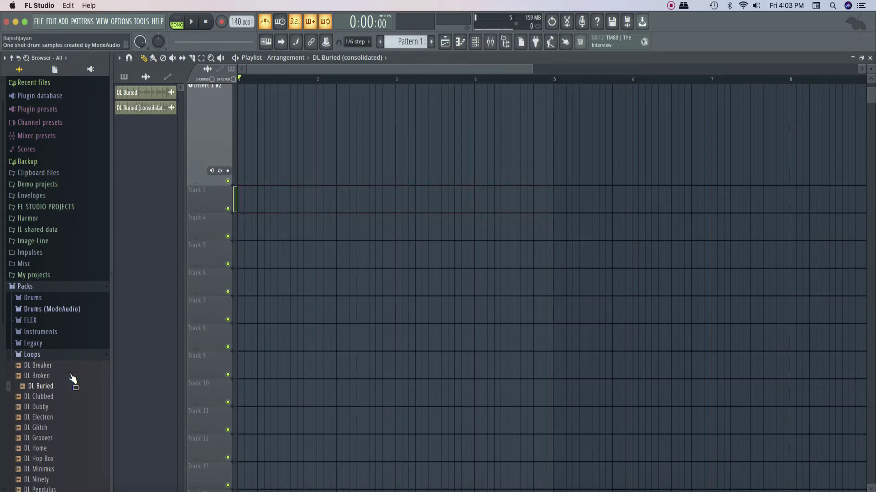
click(32, 355)
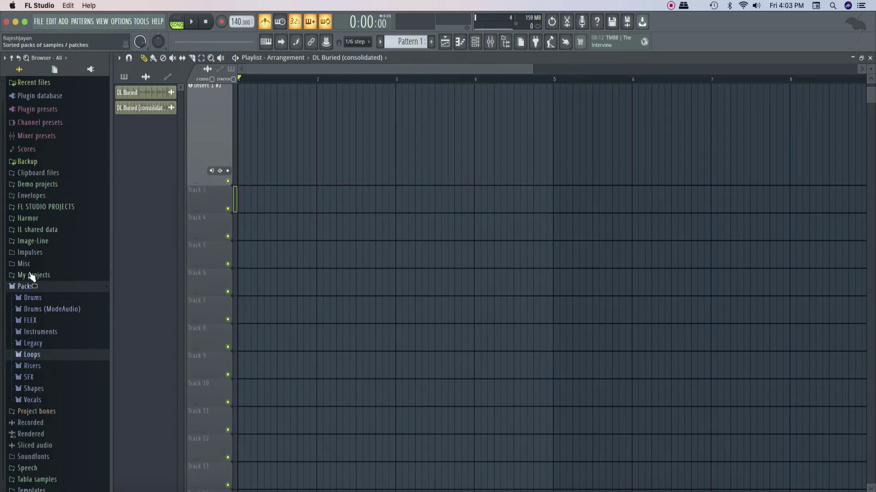
click(25, 287)
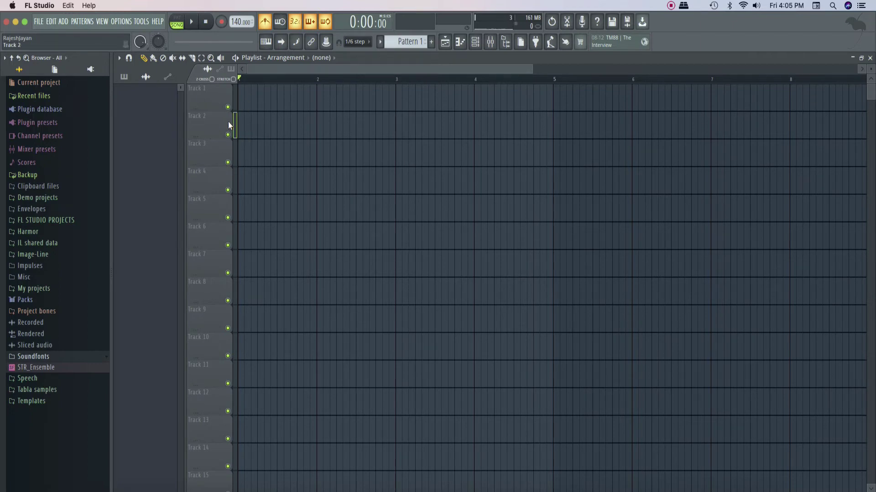
Step: Make Track 1 an instrument track using SoundFont Player, and close the plugin's window
right_click(212, 94)
mouse_move(251, 149)
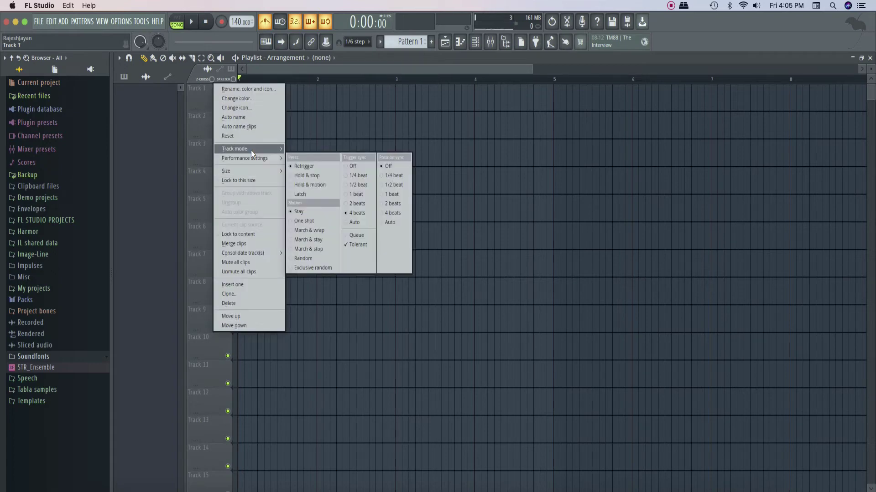
mouse_move(316, 169)
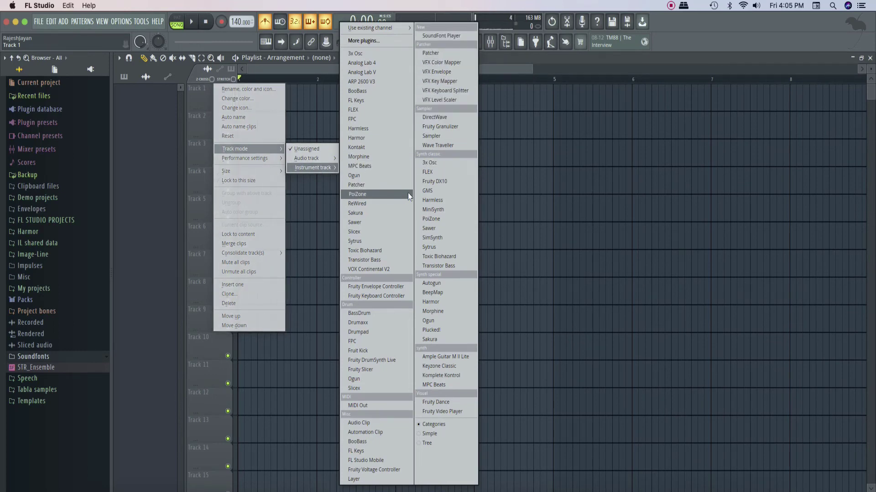
click(430, 36)
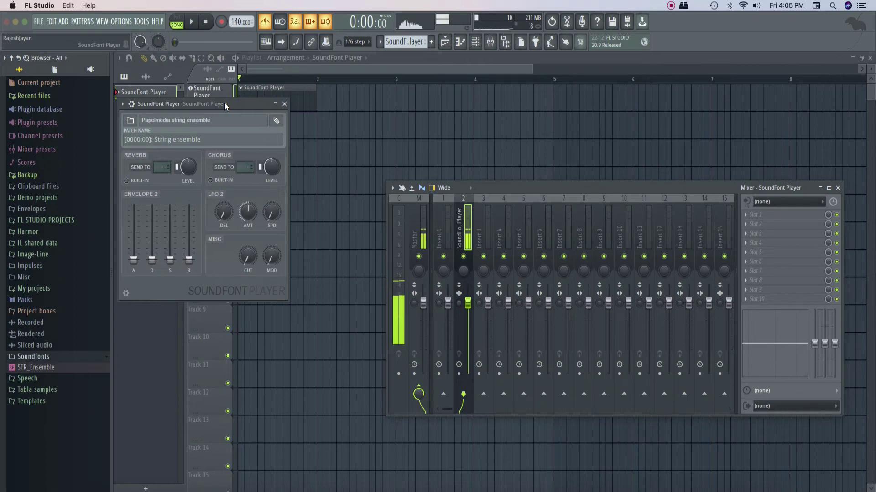
drag(224, 103, 228, 102)
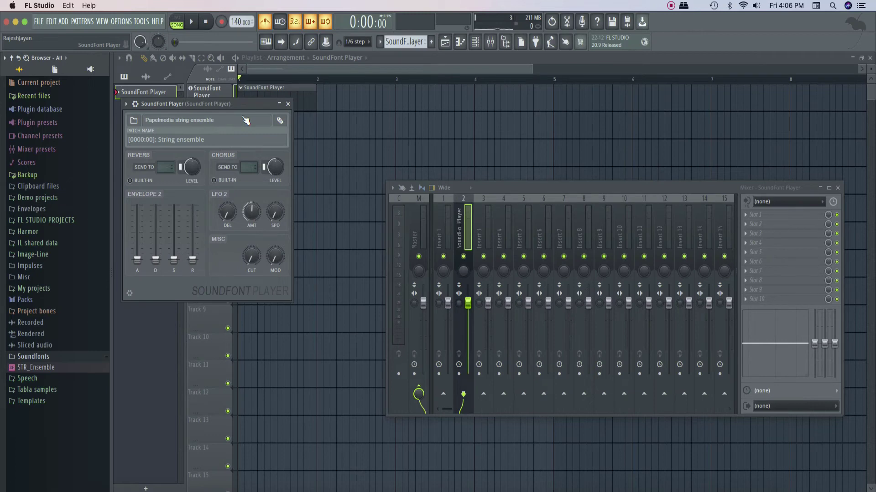
click(288, 105)
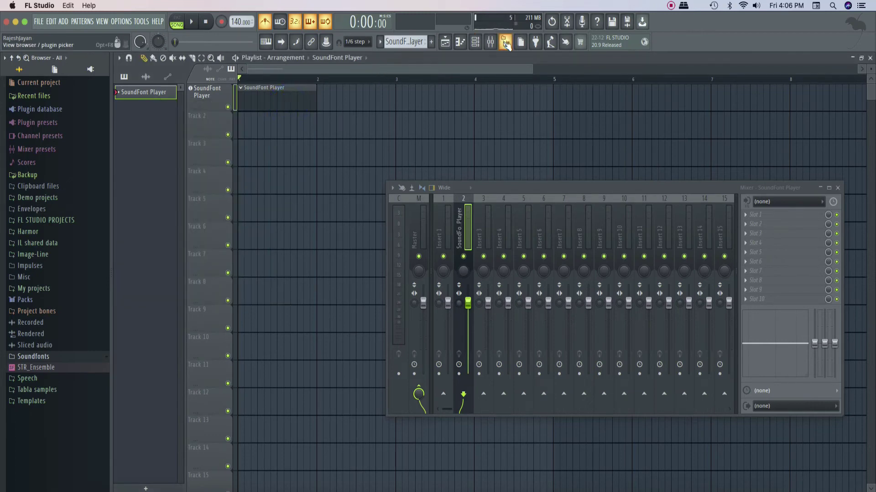
Step: Look through the plugin picker's categories, including Patcher and Sampler, and close it without adding a plugin
click(533, 40)
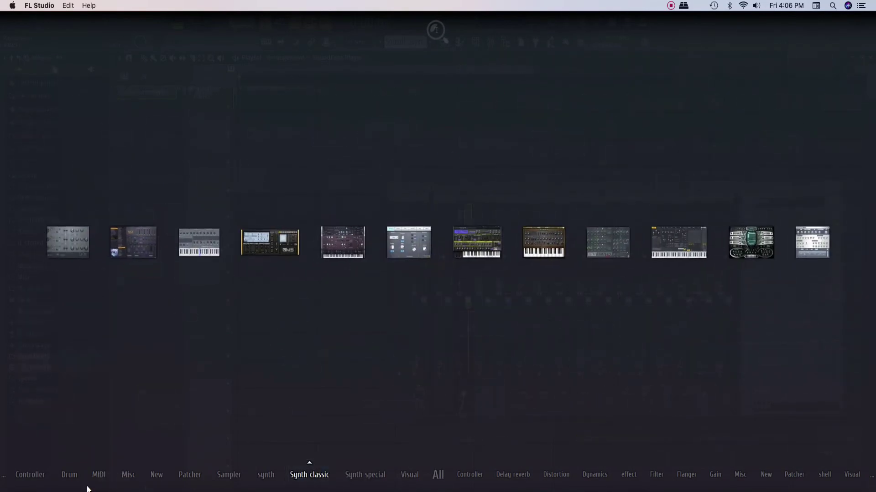
mouse_move(178, 484)
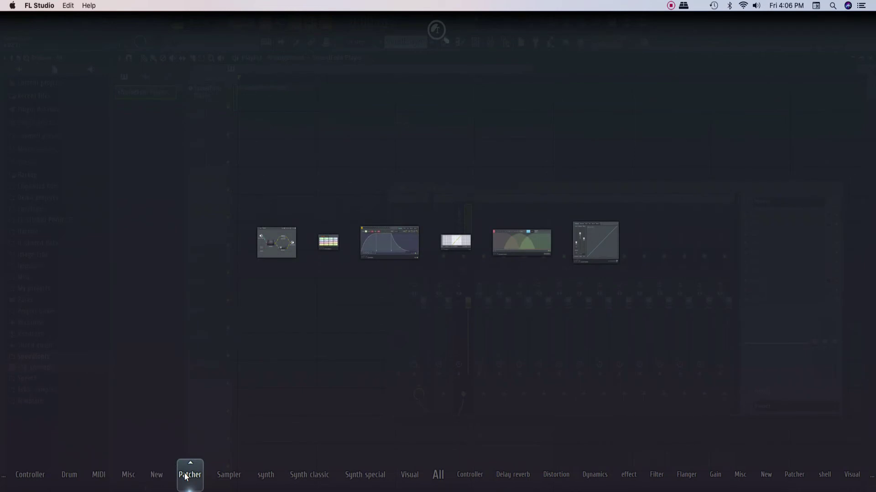
mouse_move(221, 475)
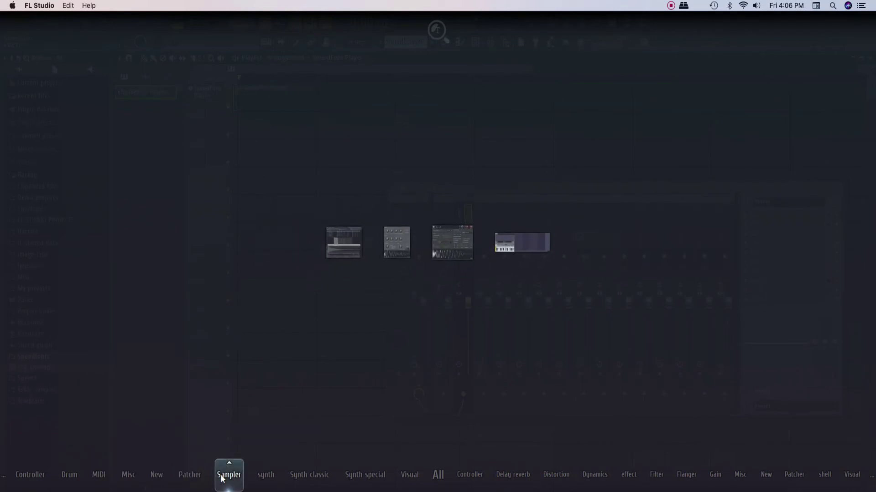
click(274, 338)
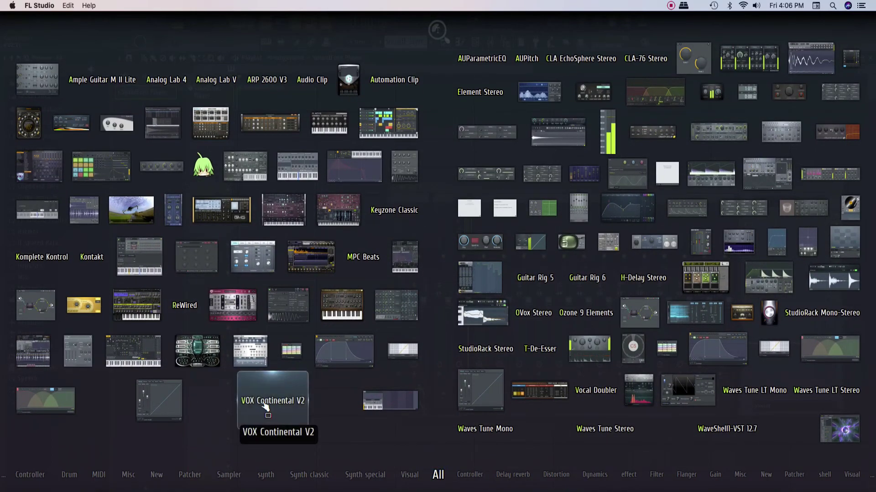
click(130, 411)
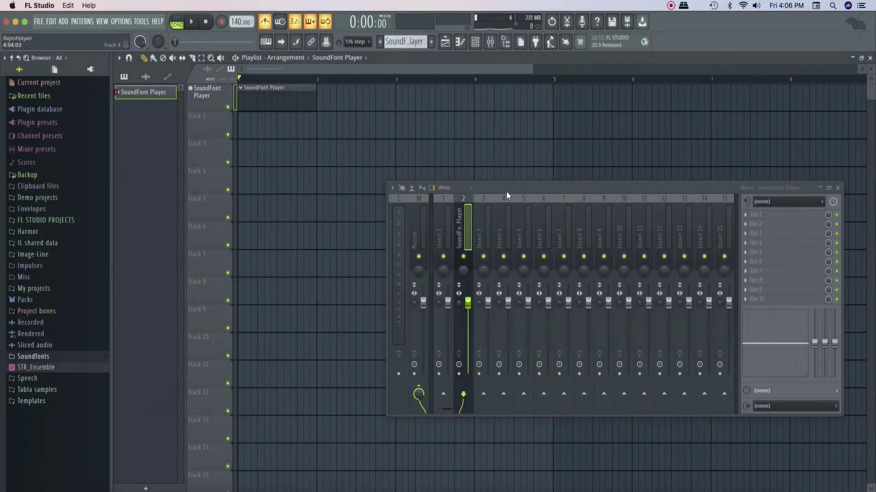